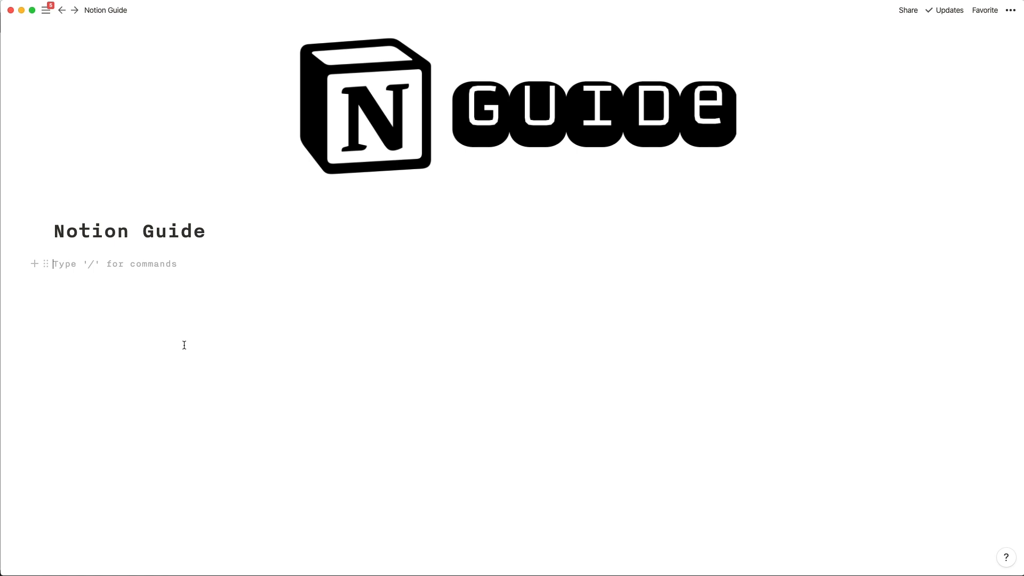
Write 'Hi, this is a note' and 'This is a second line of text' on separate lines, then select the second block.
type("Hi")
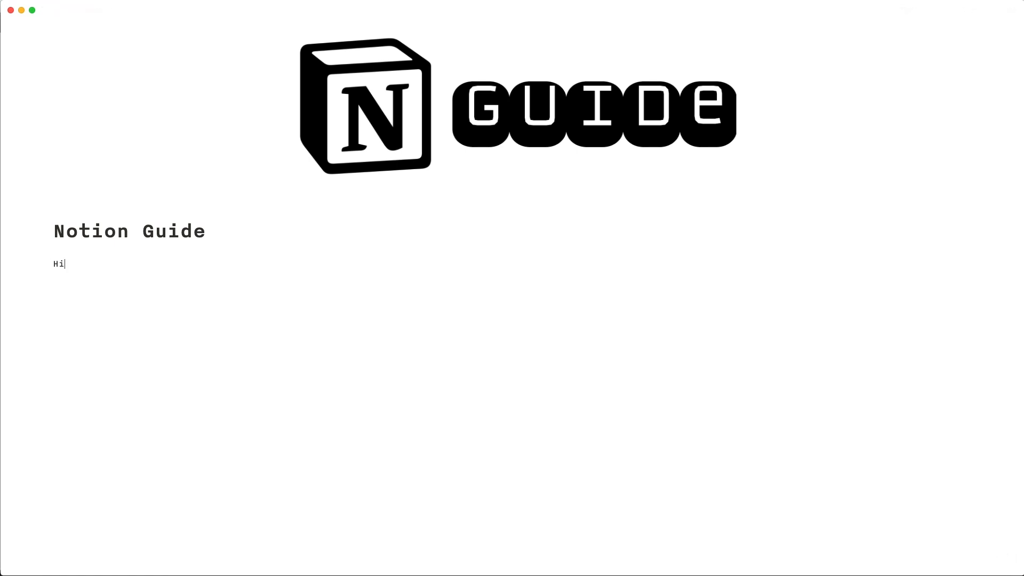
type(", this is a note")
key("Return")
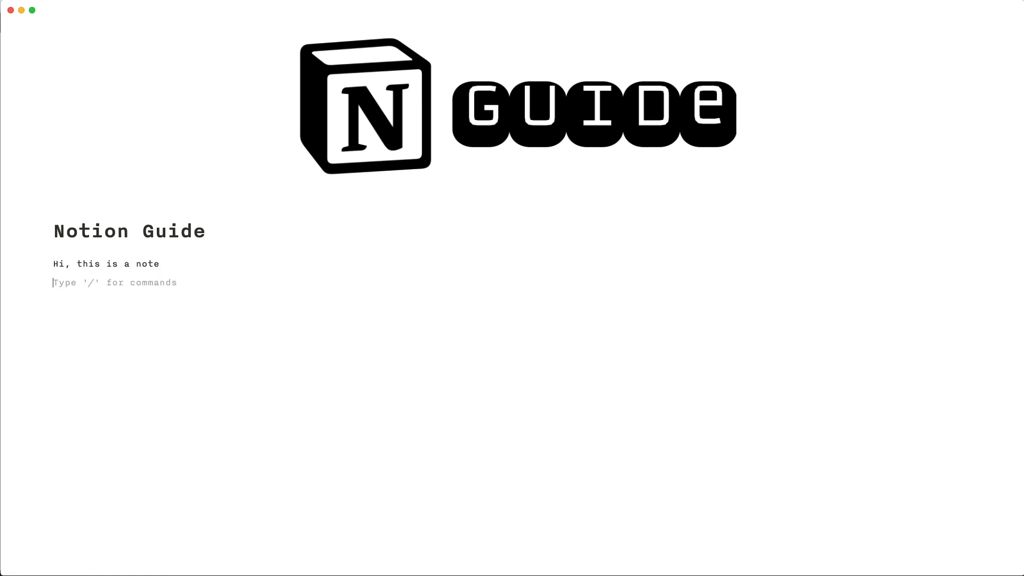
type("This is a second line of text")
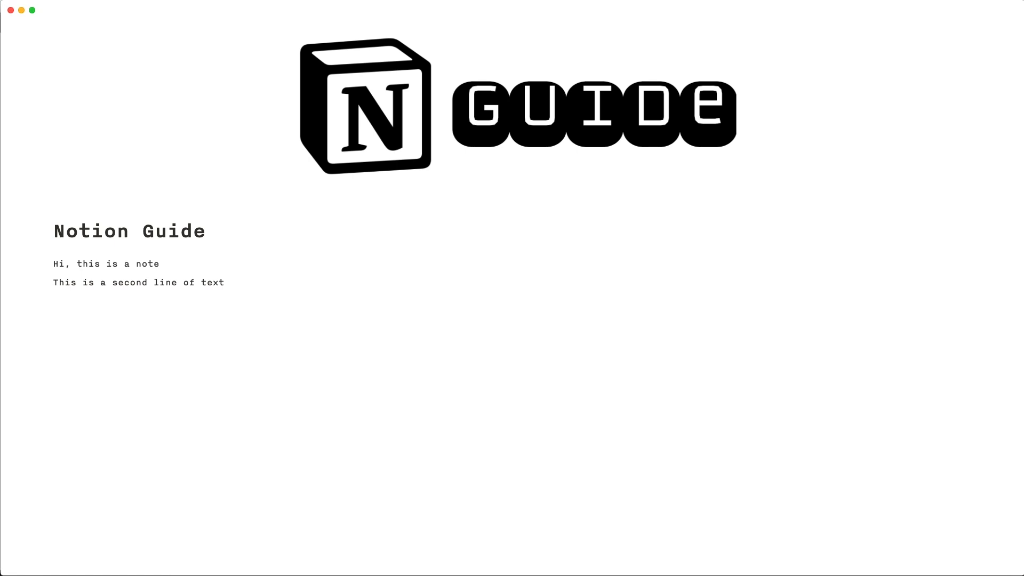
key("Escape")
left_click(167, 299)
Drag 'This is a second line of text' beside 'Hi, this is a note' as a right-hand column.
left_click_drag(47, 285, 984, 271)
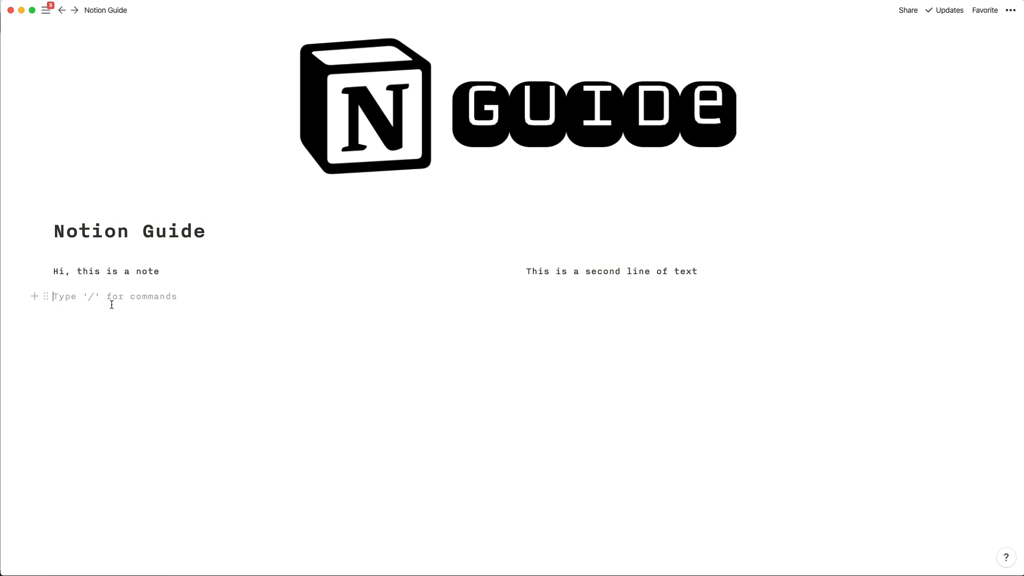
Create a sub-page titled 'The second page' with /page and start it empty.
type("/")
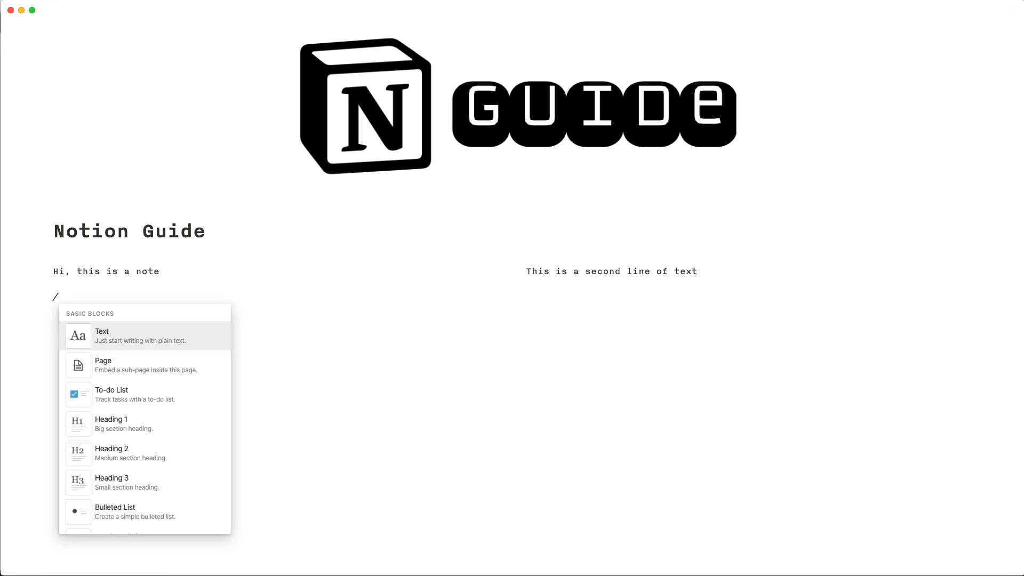
type("page")
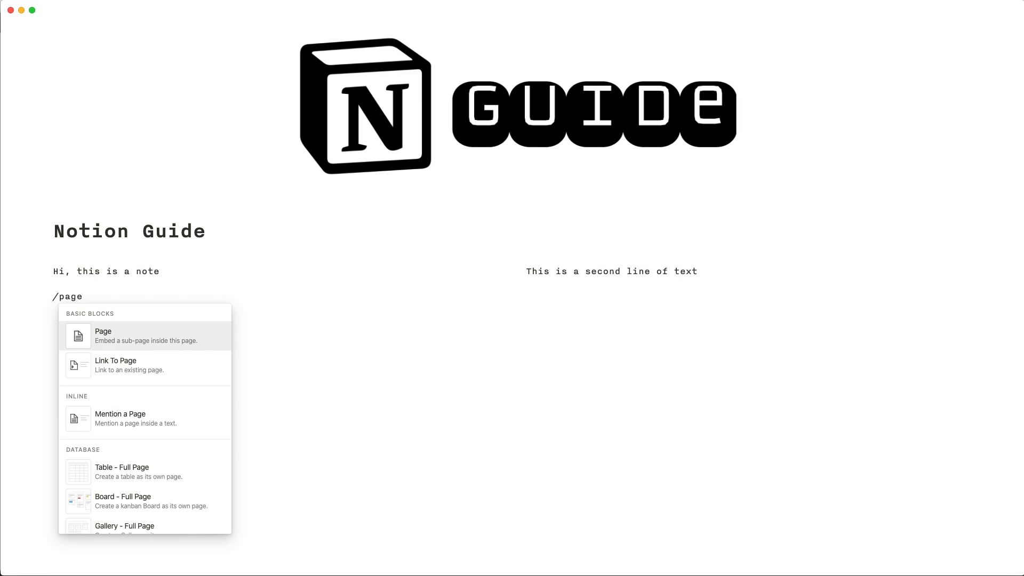
key("Return")
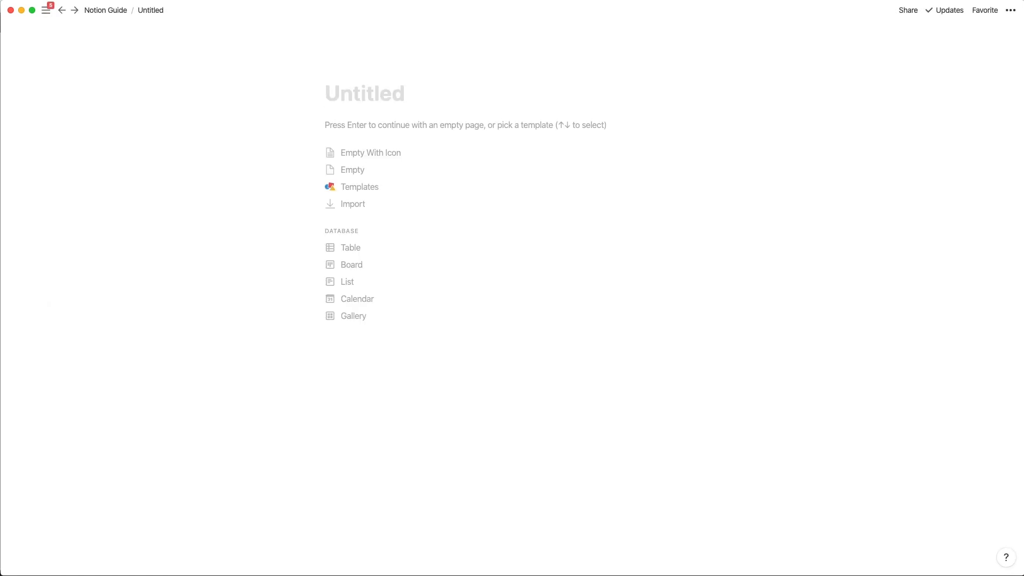
type("T")
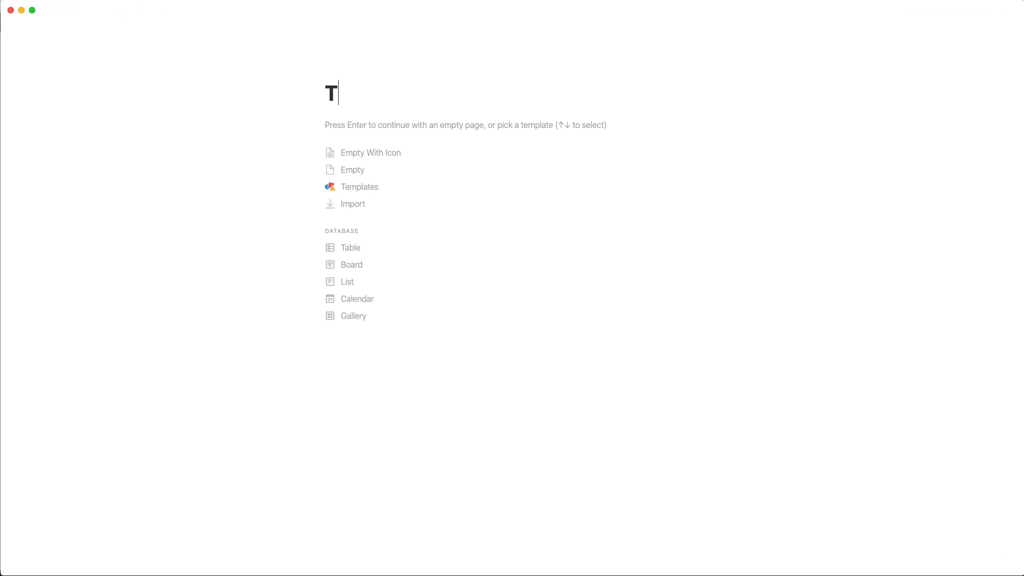
type("he second page")
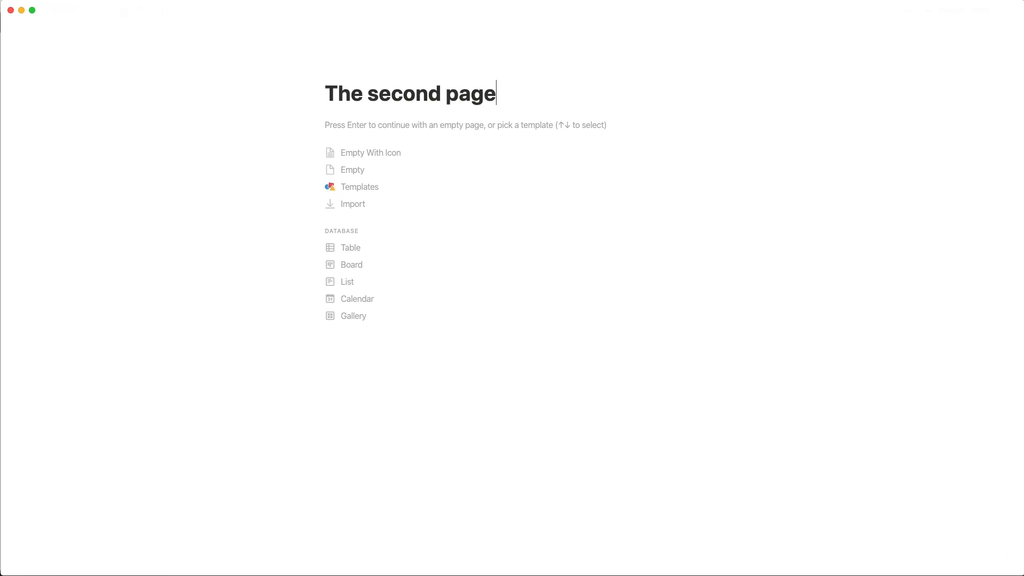
key("Return")
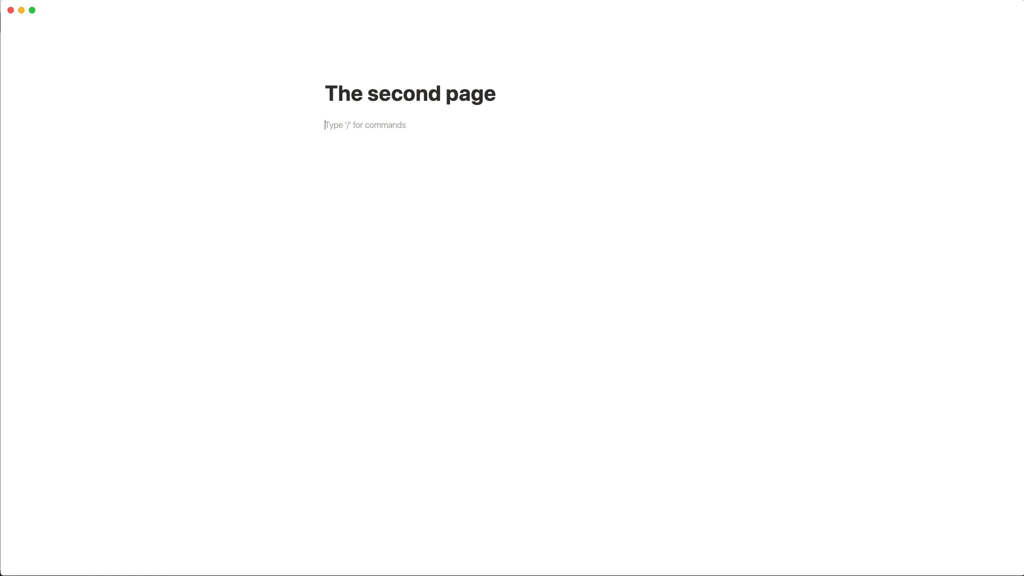
Write 'This is a page with notes about things I don't want on the first page.' as its body.
type("This is")
key("BackSpace")
type("is a page with notes about things I don't want")
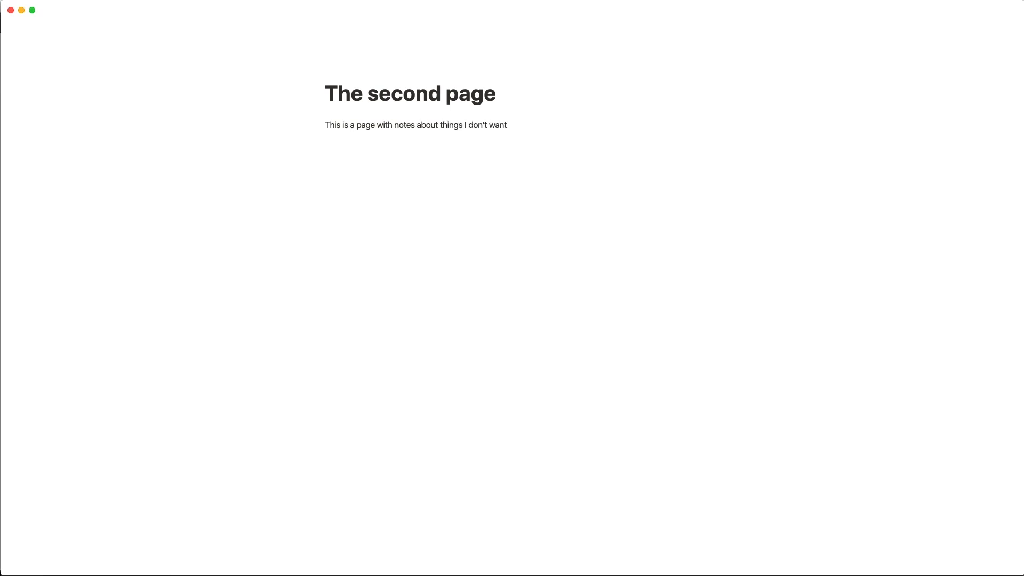
type(" on the first page.")
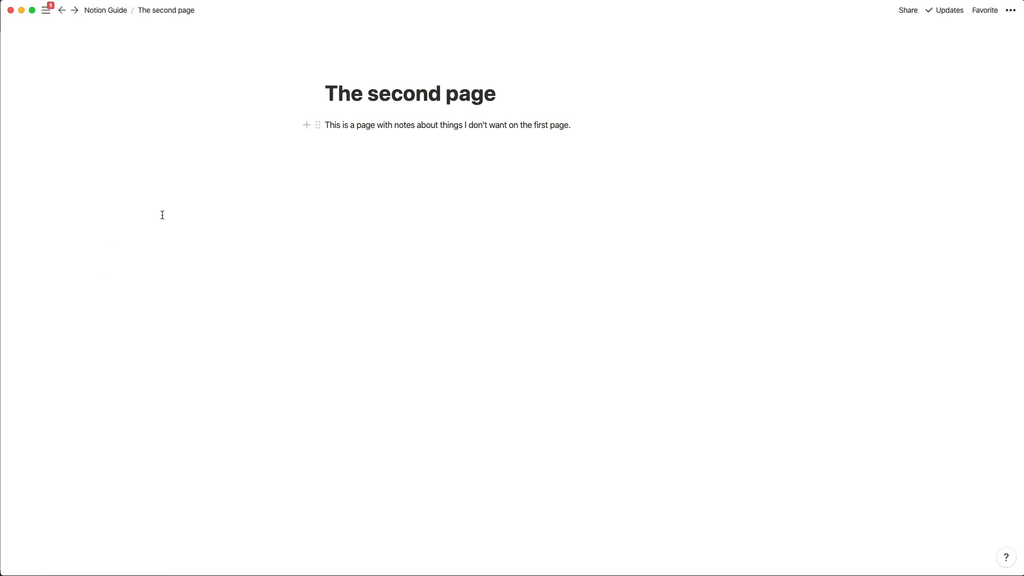
key("Return")
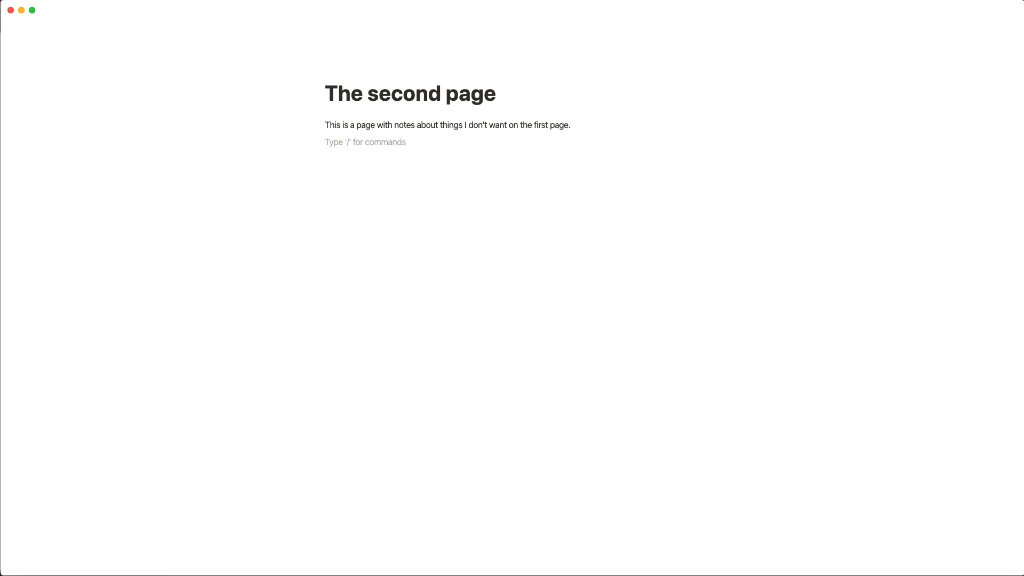
type("/")
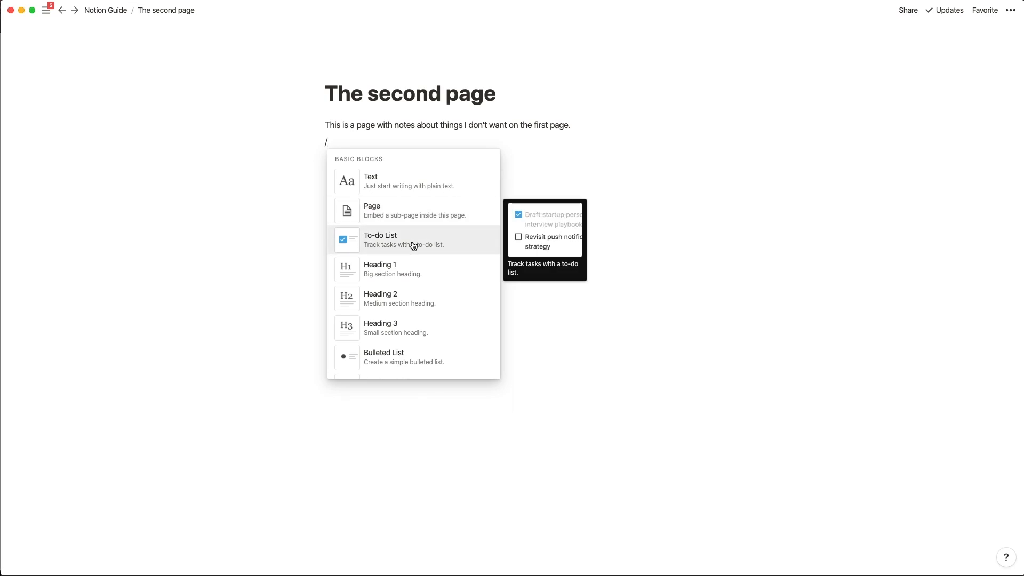
scroll(383, 344, "down", 2)
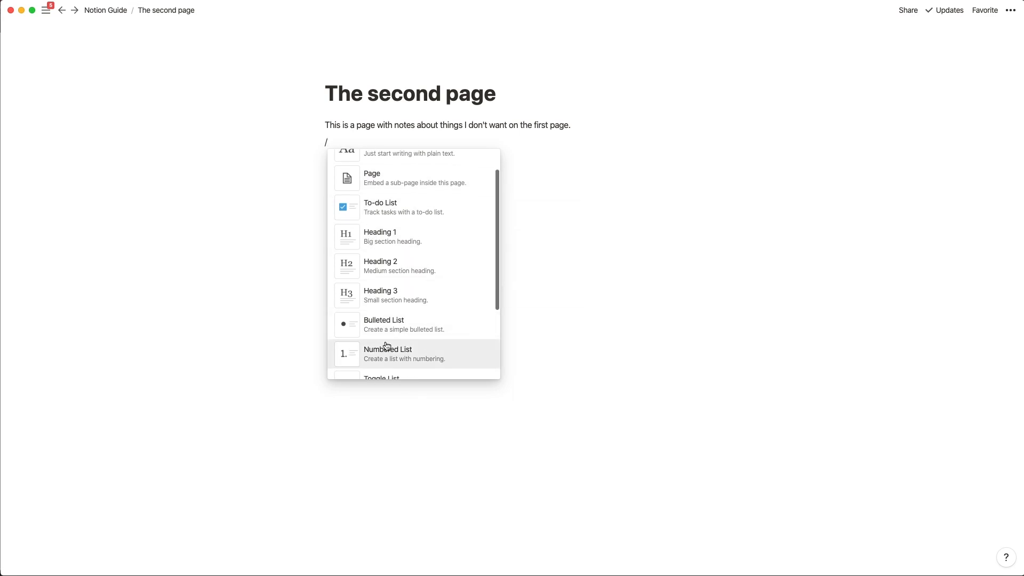
scroll(390, 341, "down", 1)
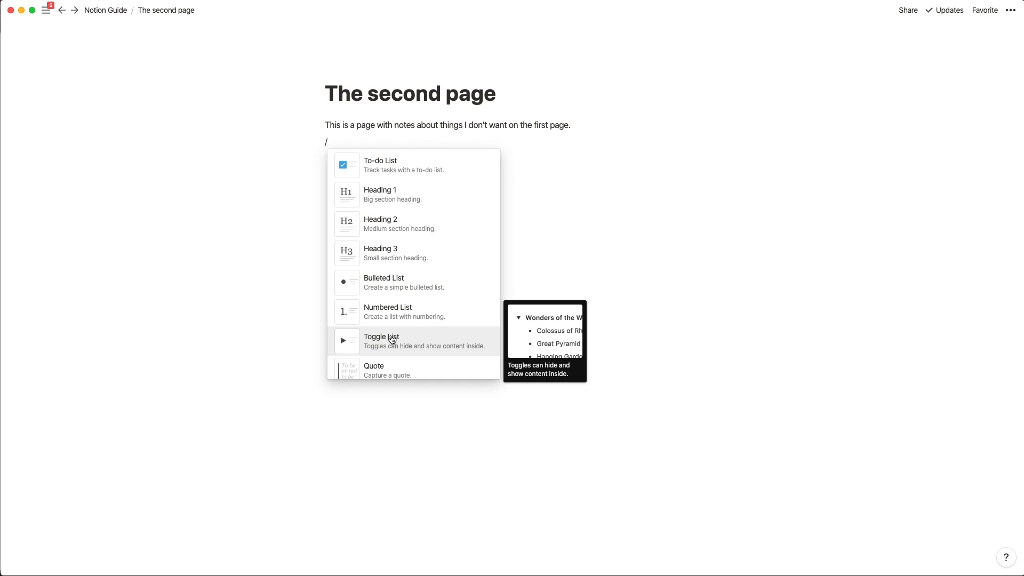
left_click(344, 141)
key("BackSpace")
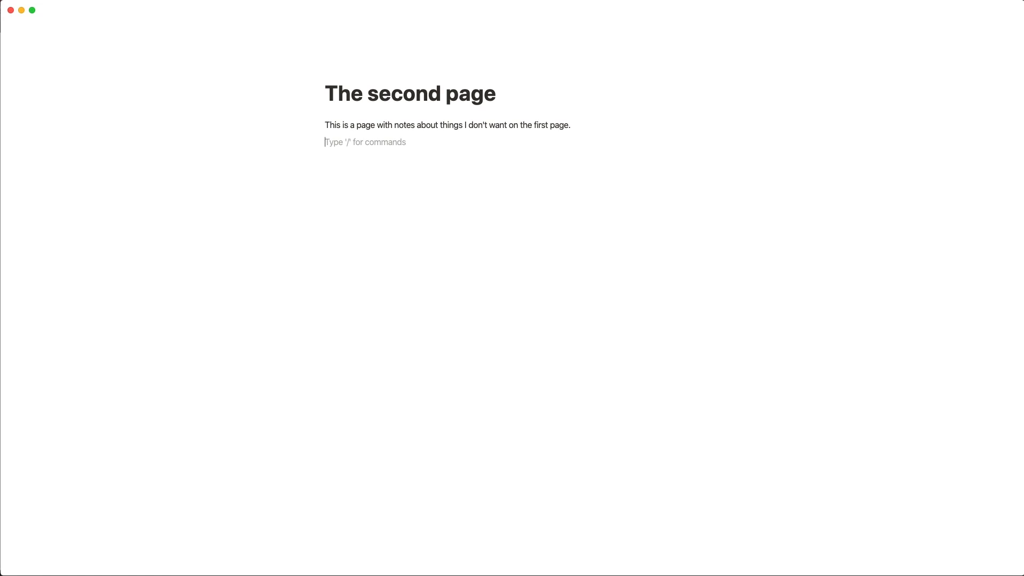
Add a Heading 1 block reading 'Grocery List'.
type("/head")
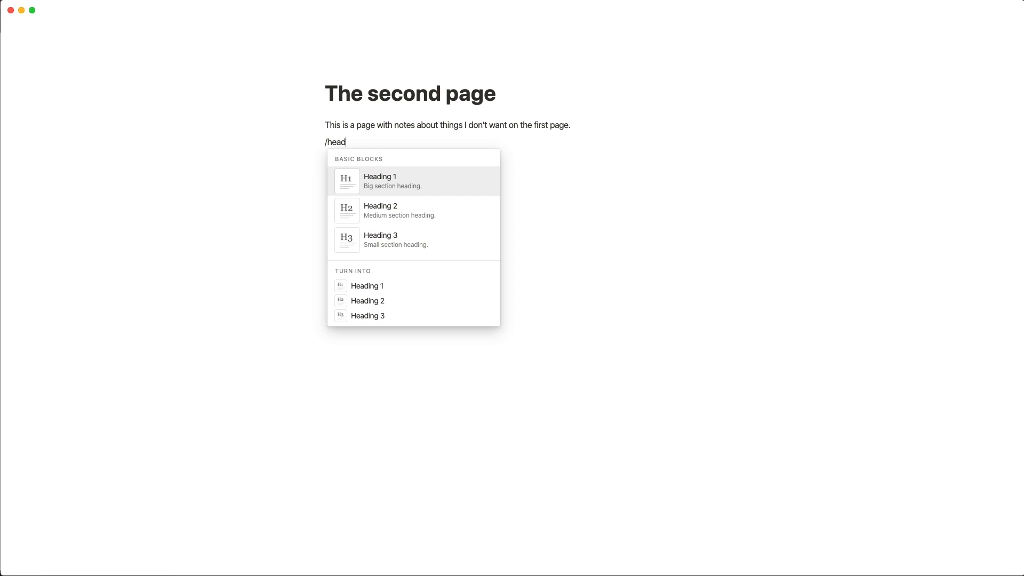
key("Return")
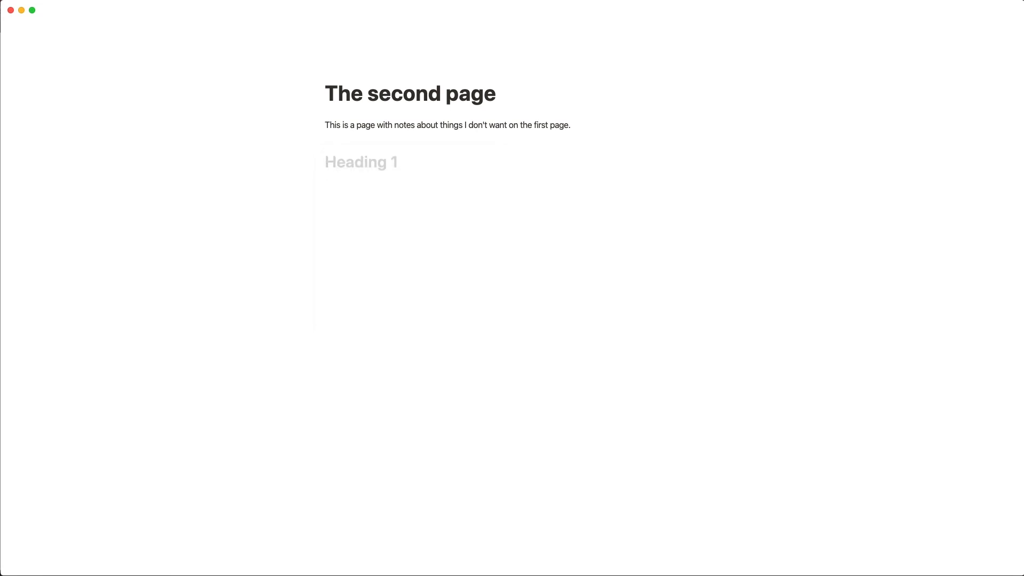
type("Grocery List")
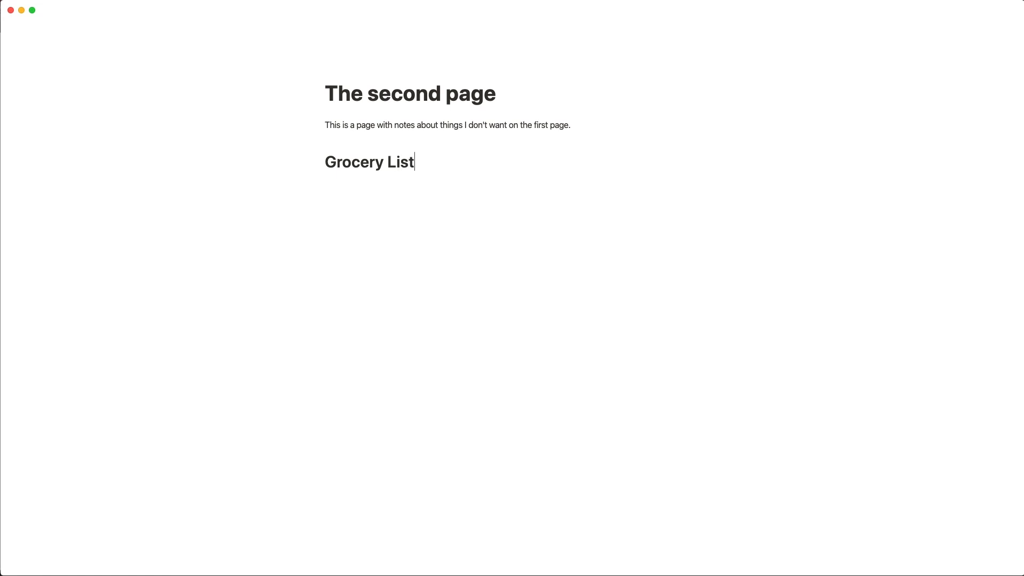
key("Return")
Add to-do items Milk, Eggs, Bread and Fruit below the heading.
type("/")
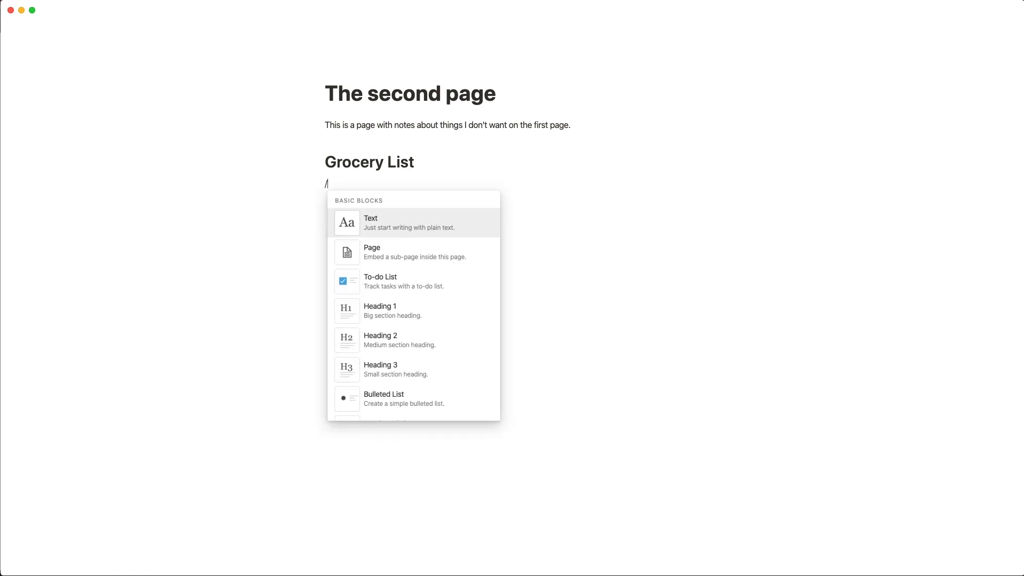
key("Down")
key("Down")
key("Return")
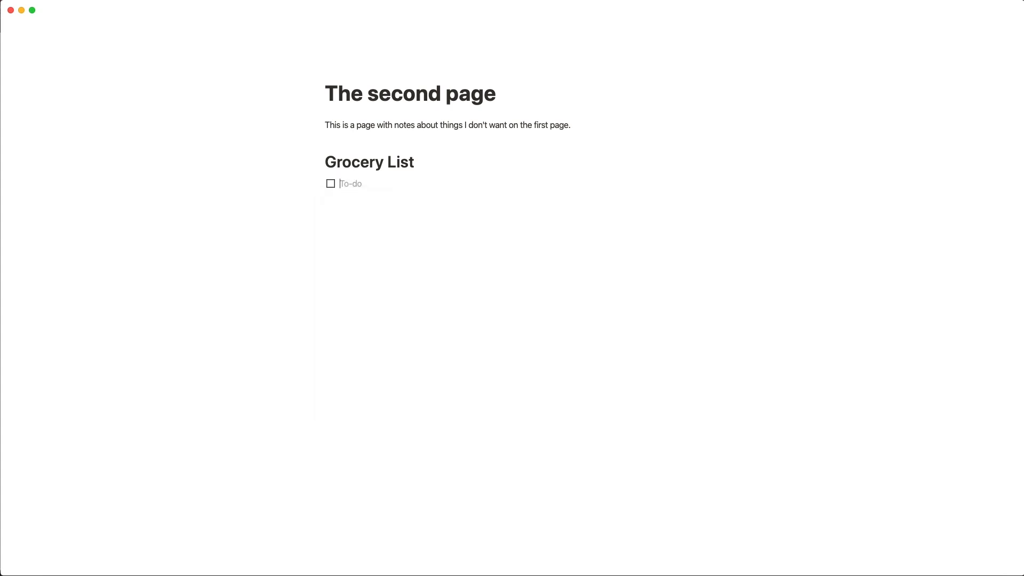
type("Milk")
key("Return")
type("Eggs")
key("Return")
type("Bread")
key("Return")
type("Fruite")
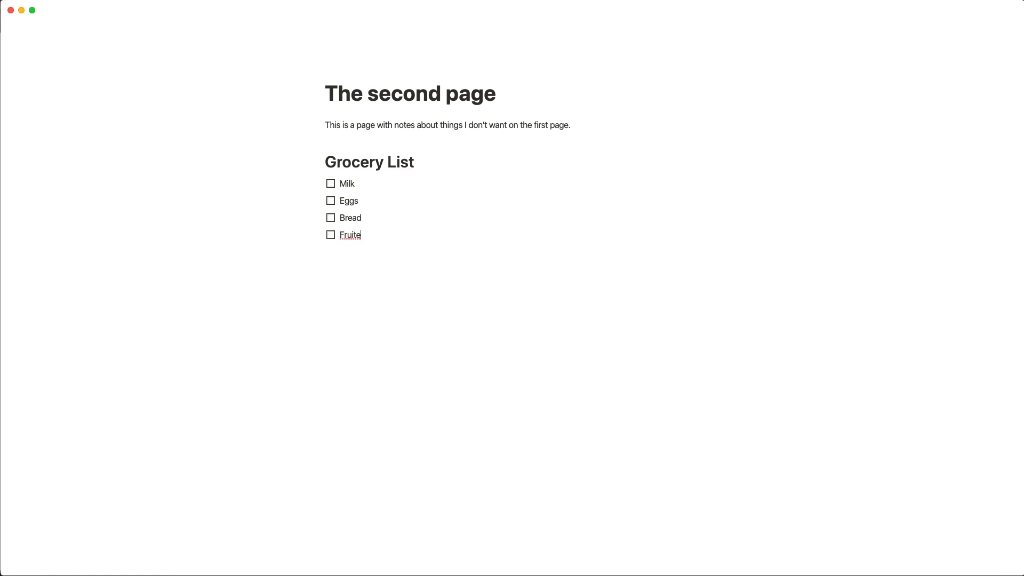
key("BackSpace")
Check off Milk, and tick then untick Eggs and Bread.
left_click(331, 185)
left_click(332, 204)
left_click(331, 219)
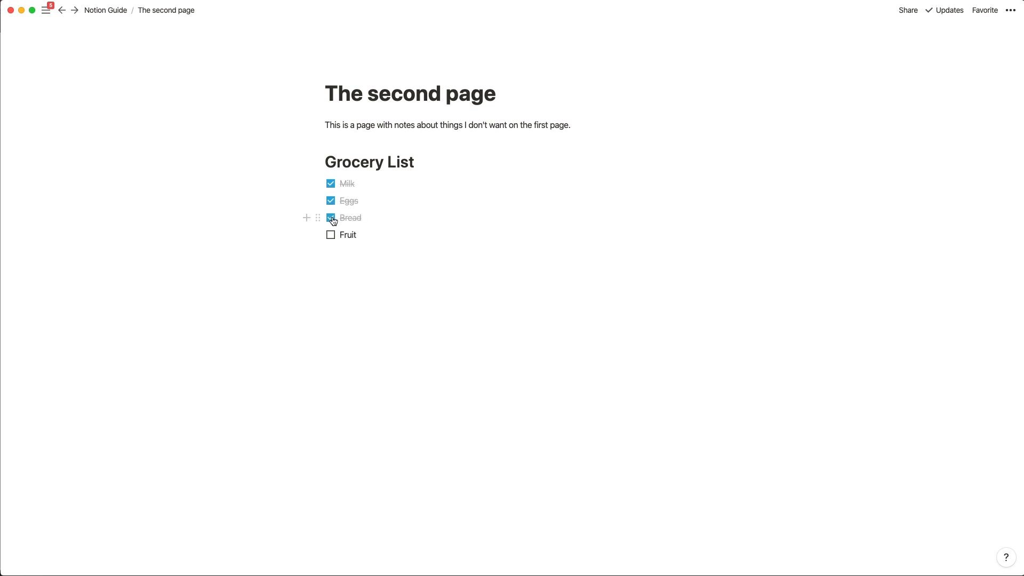
left_click(331, 219)
left_click(331, 204)
Select Bread and Fruit together, check both at once, and add an empty line below.
left_click_drag(286, 215, 359, 235)
left_click(331, 235)
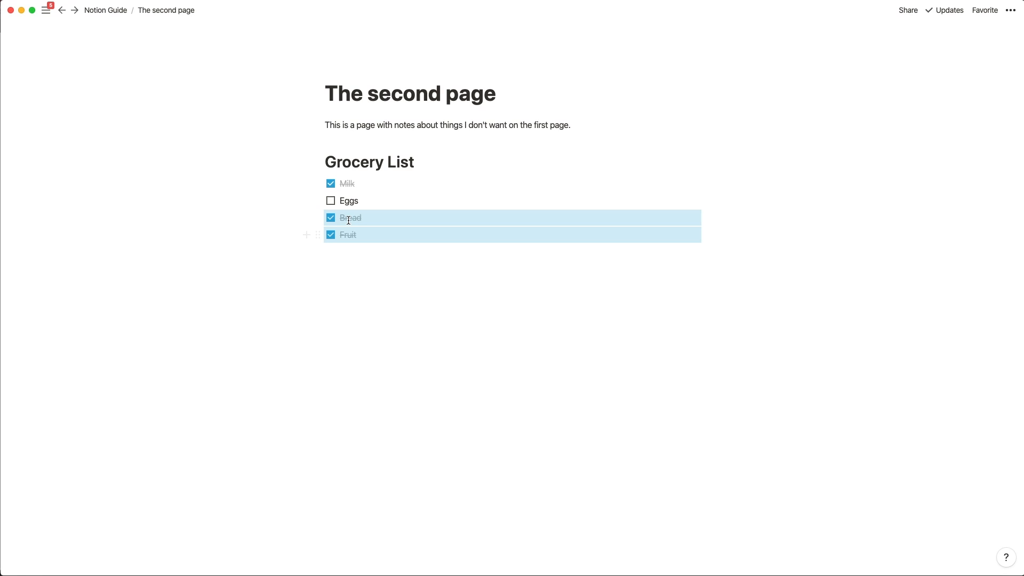
left_click(362, 270)
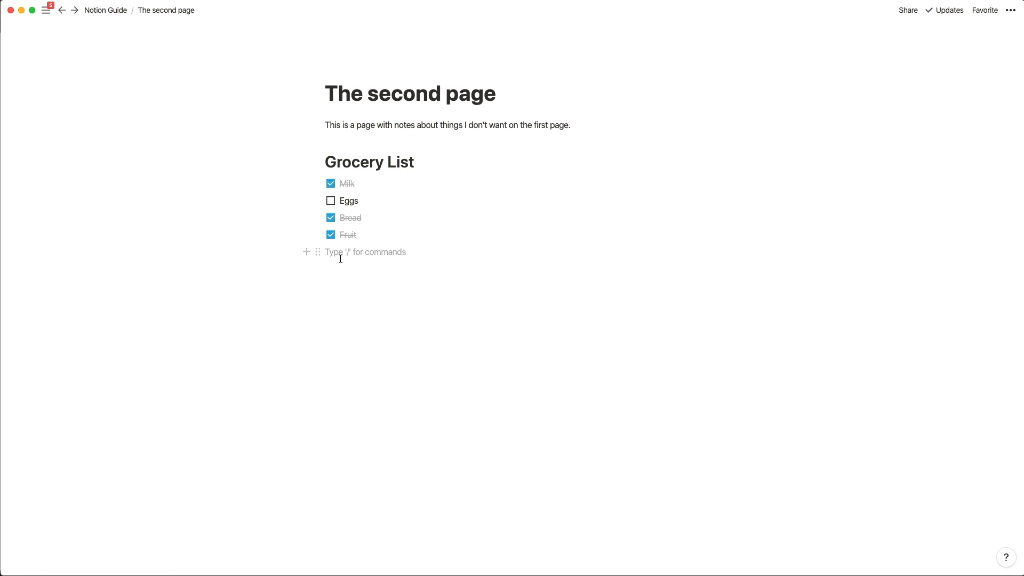
Type a '# Grocery List' heading with '[]' to-dos Milk, Eggs, Bread and Fruit.
type("#")
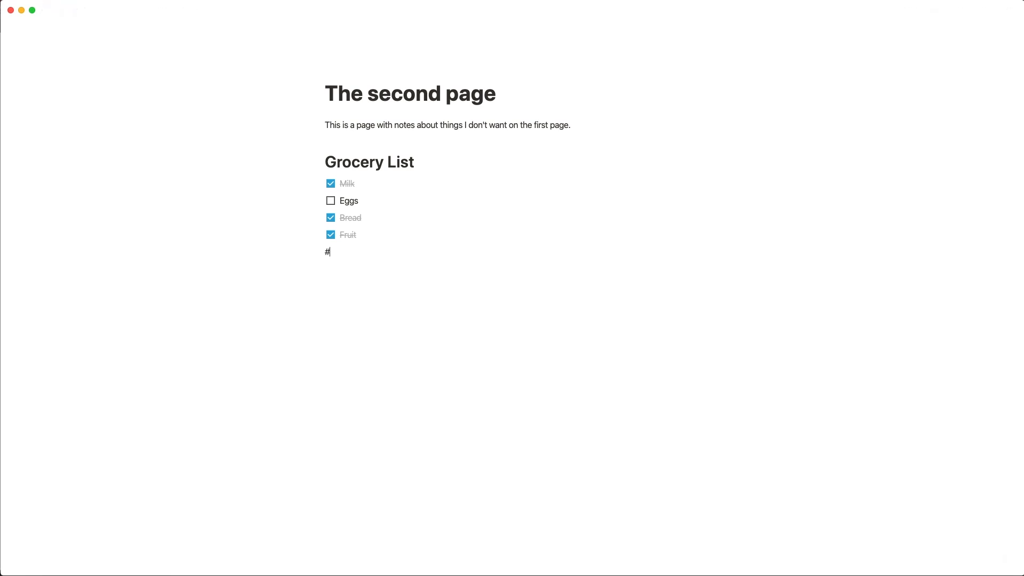
type(" Grocery List")
key("Return")
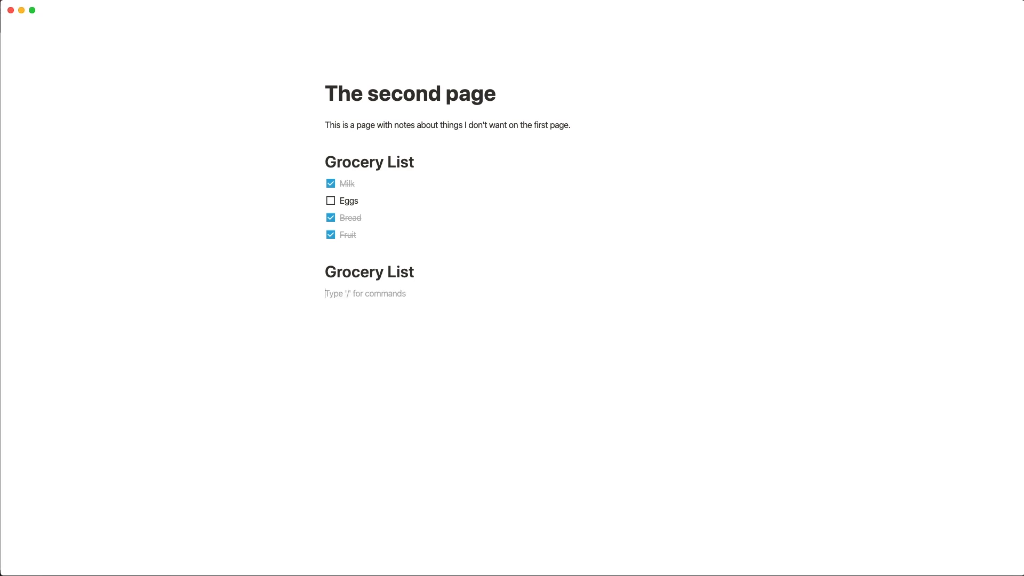
type("[")
type("]")
type("Milk")
key("Return")
type("Eggs")
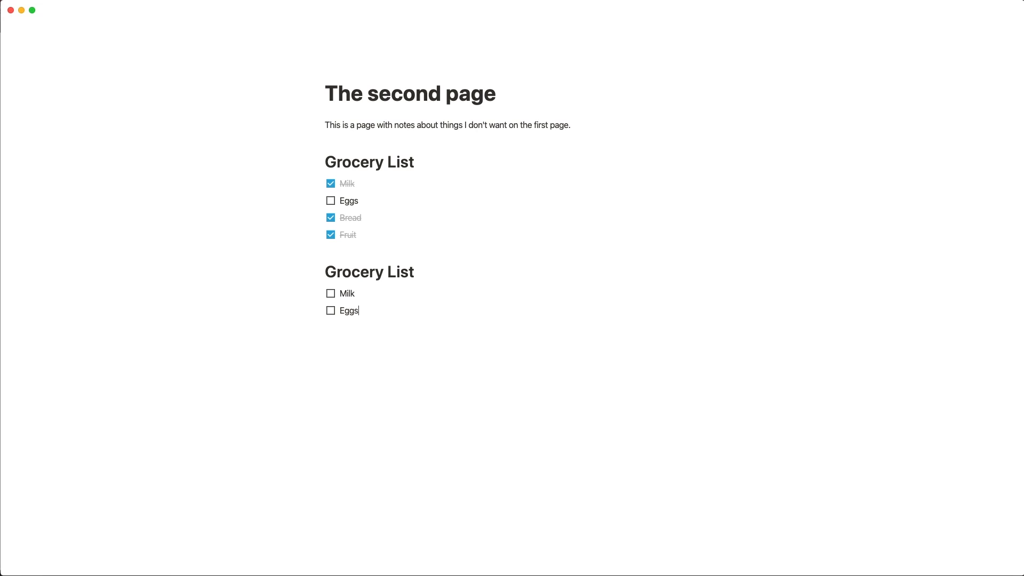
key("Return")
type("Bread")
key("Return")
type("Fruit")
Nest Fruit under Bread, outdent it back, and end the to-do list.
key("Tab")
key("shift+Tab")
key("Return")
key("Return")
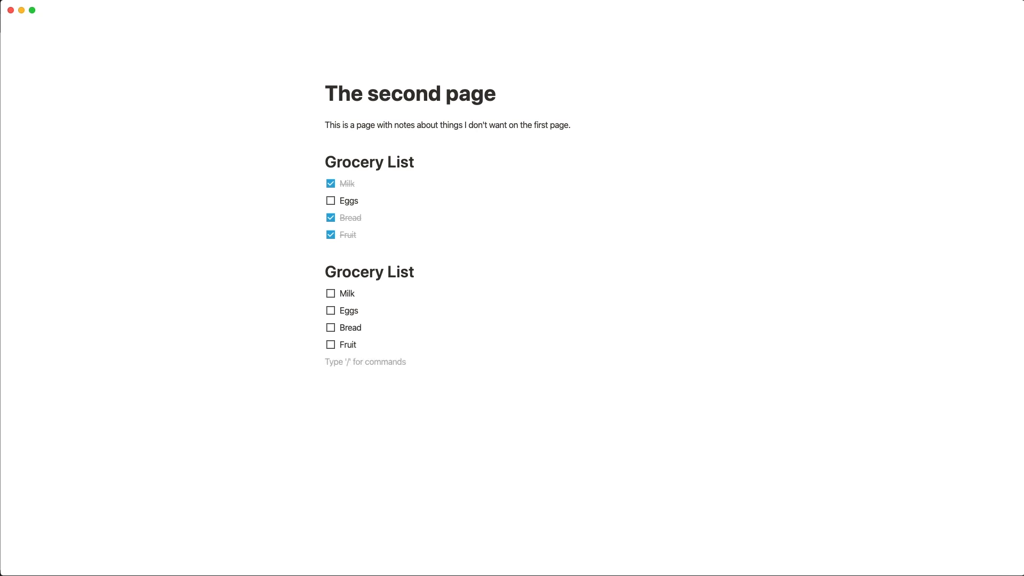
Add a bullet 'This is a bulleted List' and end the list with a plain line.
type("- ")
type("This is a bulleted")
type(" List")
key("Return")
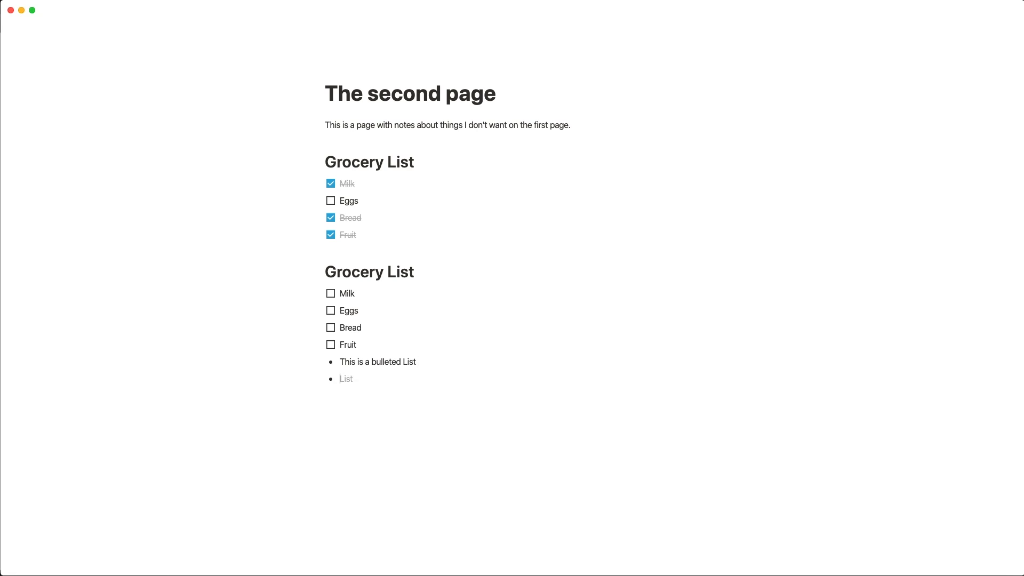
key("Return")
Add the heading 'The future of Notion Guide'.
type("# The futr")
key("alt+BackSpace")
type("future")
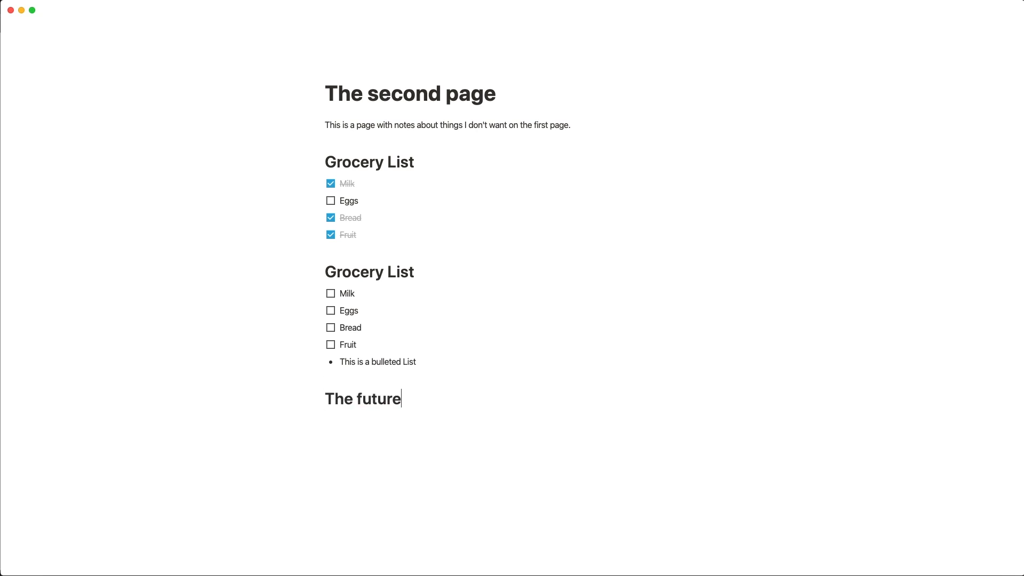
type(" of Notion Guide")
key("Return")
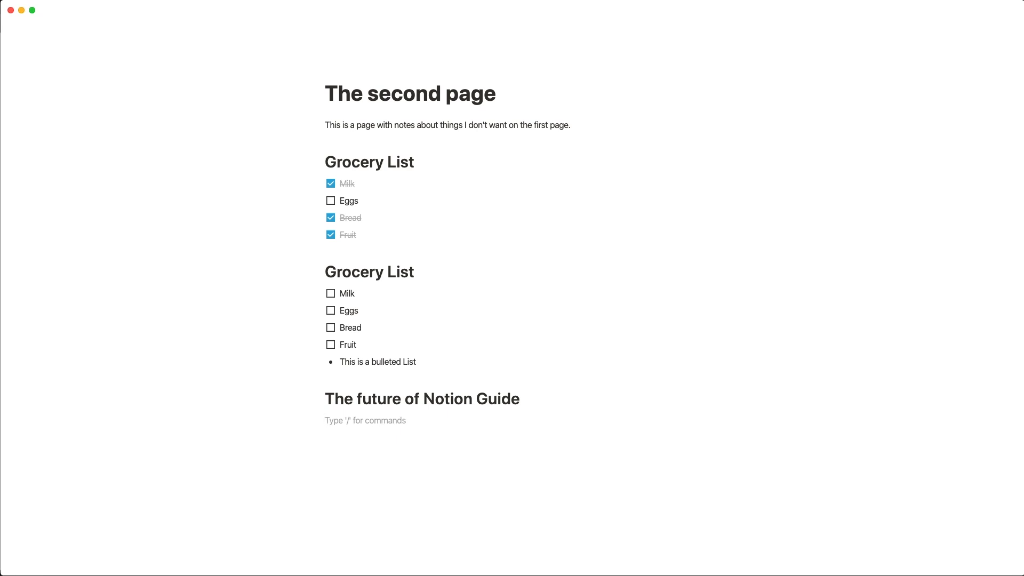
Add bullet 'Start by making a great YouTube channel' with sub-bullets for software, practice and posting video.
type("- ")
type("Start by ")
type("making a great ")
type("YouTube cah")
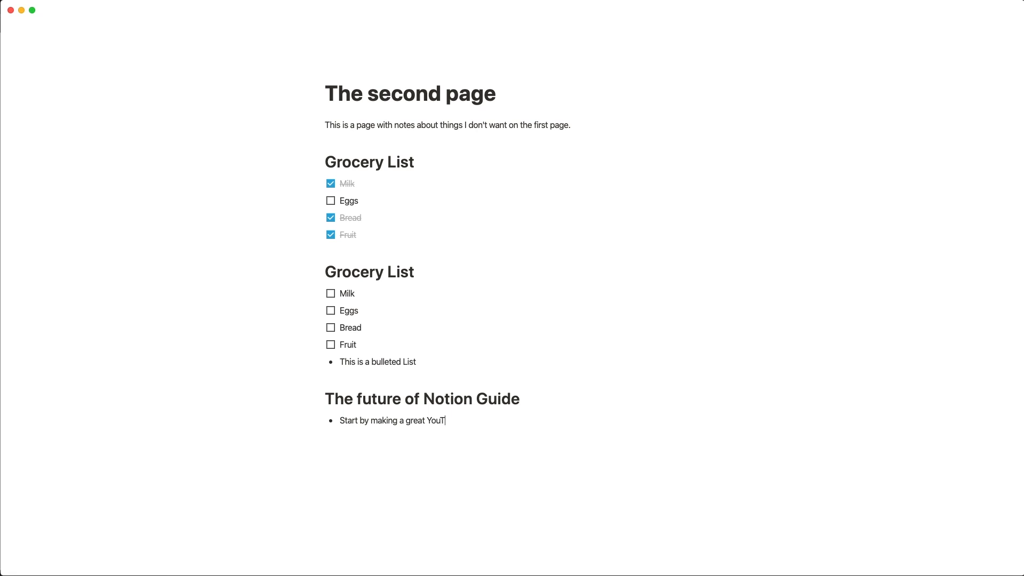
key("BackSpace")
key("BackSpace")
type("hannel")
key("Return")
key("Tab")
type("Find screen recording software")
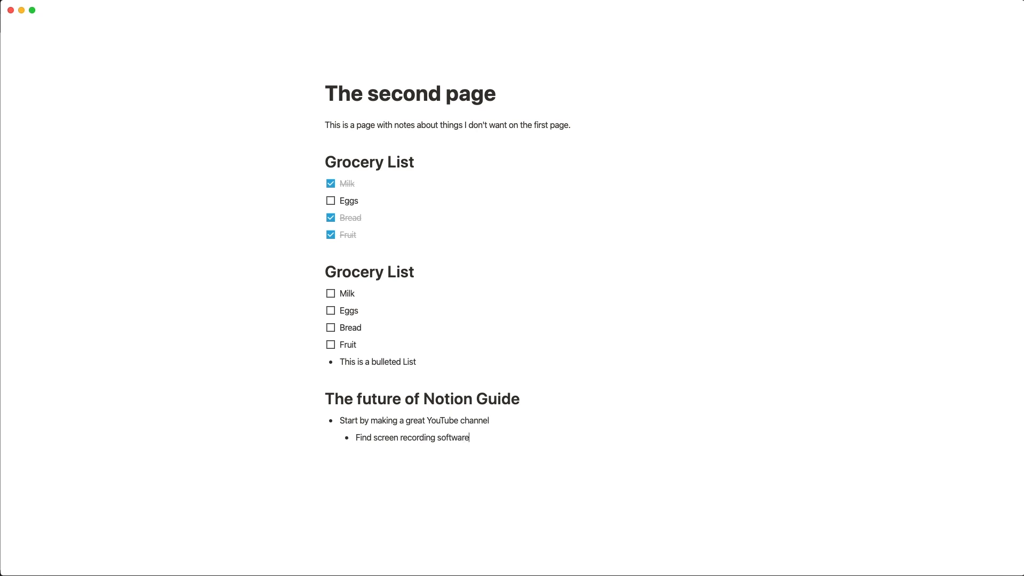
key("Return")
type("Practice recording videos")
key("Return")
type("Post vidoe")
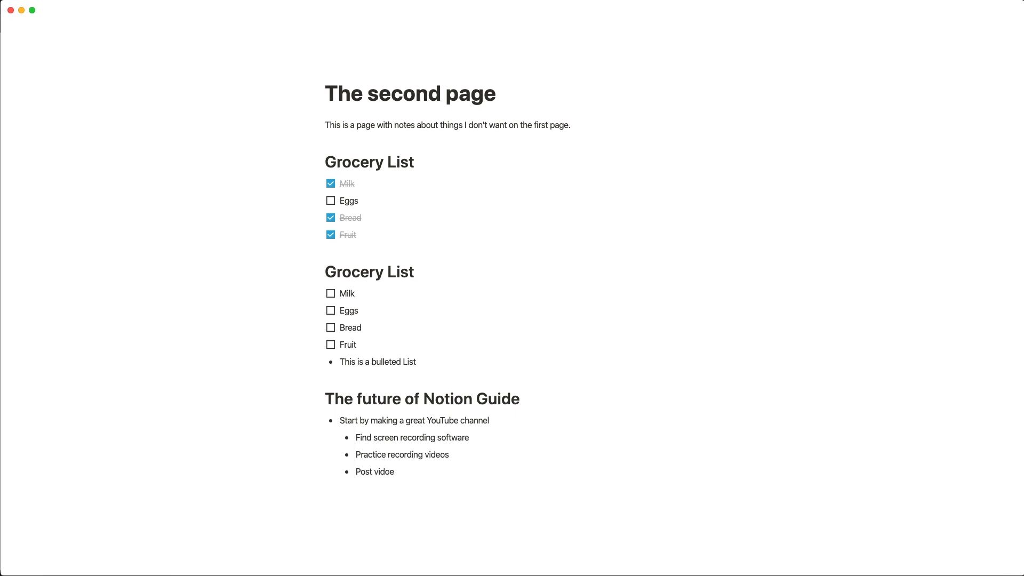
key("BackSpace")
key("BackSpace")
type("eo")
Add bullet 'Start sharing tips on social media' with sub-bullets 'Become more active on Twitter' and 'Join Notion Meetups'.
key("Return")
key("shift+Tab")
type("Start sharing tips on social Medi")
key("BackSpace")
key("BackSpace")
key("BackSpace")
key("BackSpace")
type("media")
key("Return")
key("Tab")
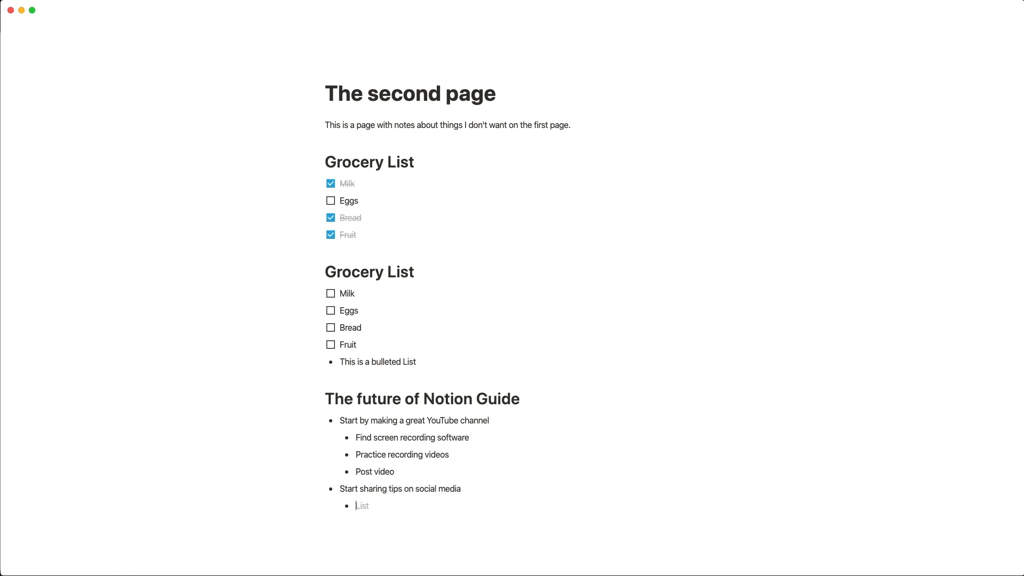
type("Become more active on Twitter")
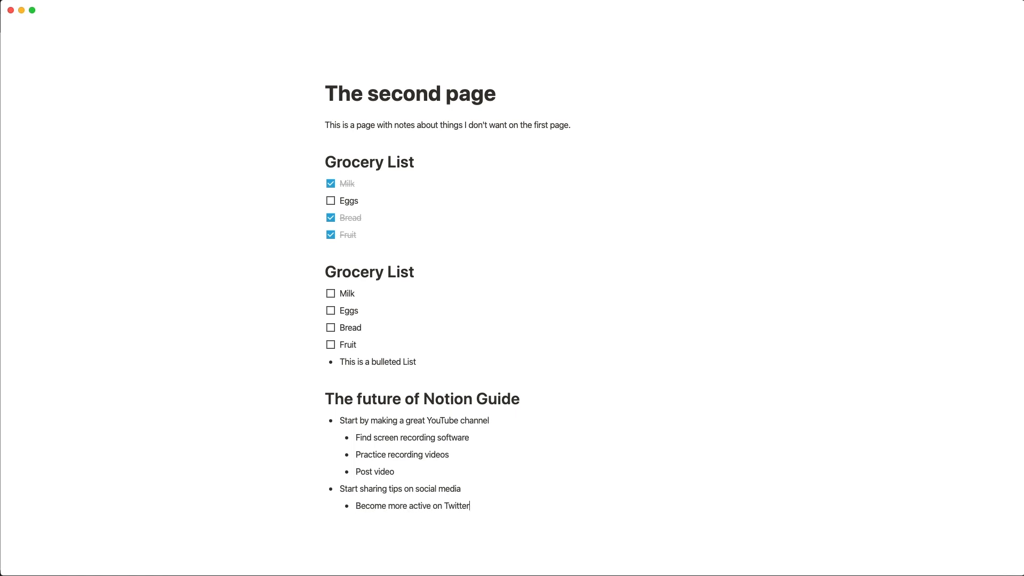
key("Return")
type("Join Notion Meetups")
key("Return")
key("shift+Tab")
Select the second Grocery List with its bullet and move it above the first list.
left_click_drag(251, 270, 264, 306)
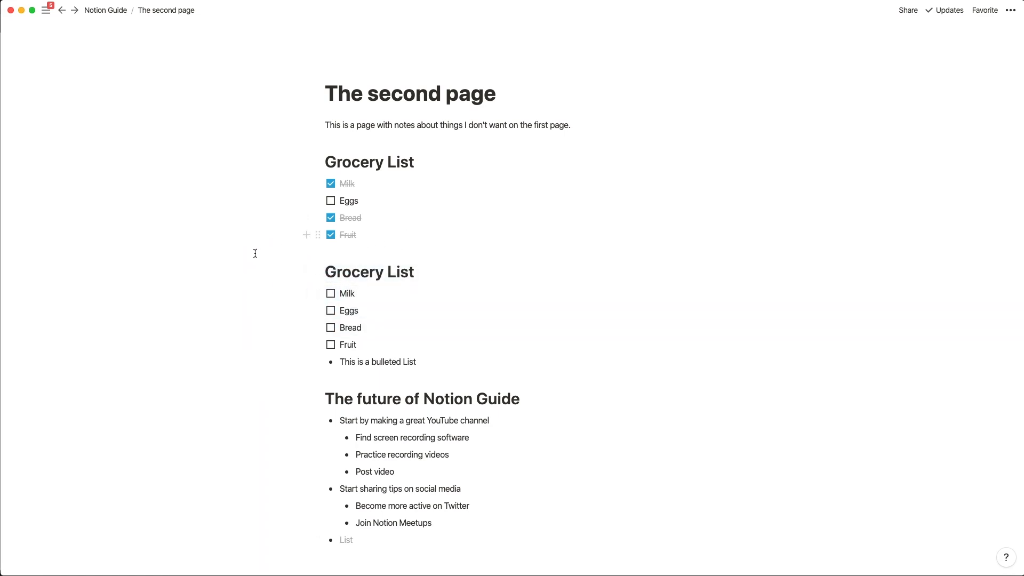
left_click_drag(320, 336, 434, 361)
left_click_drag(318, 272, 323, 168)
Remove the stray empty block below Fruit.
left_click(307, 361)
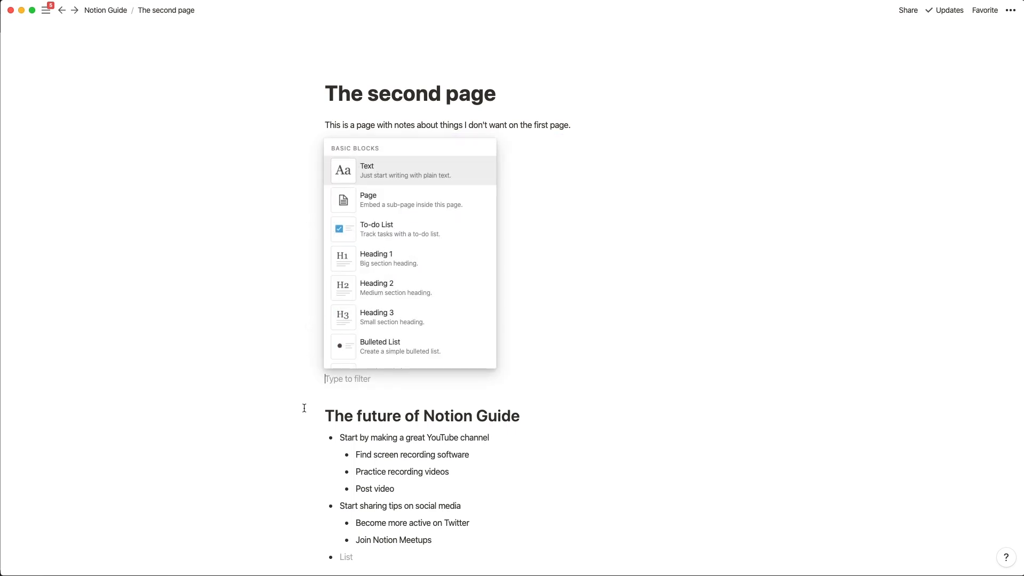
key("Escape")
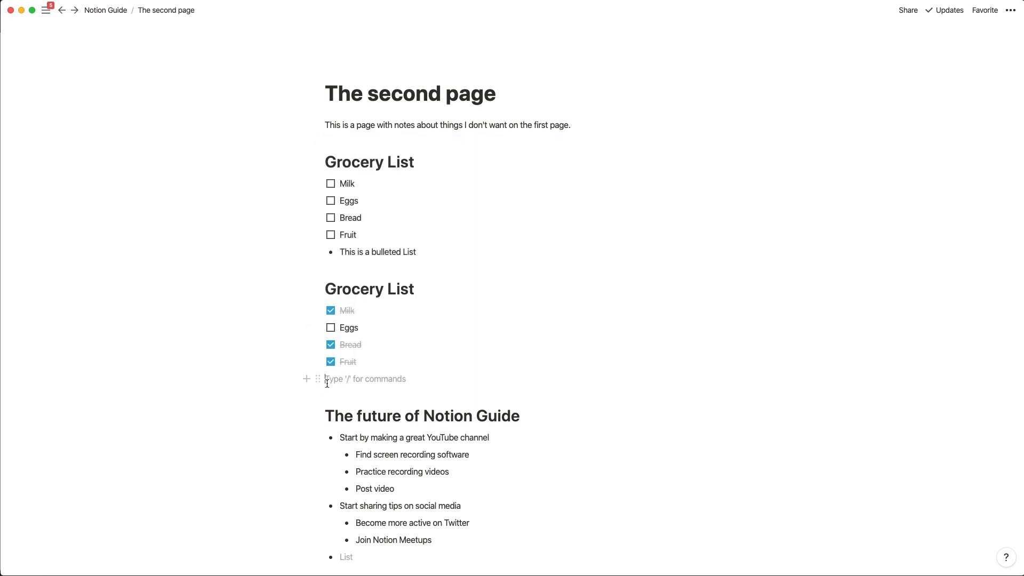
key("BackSpace")
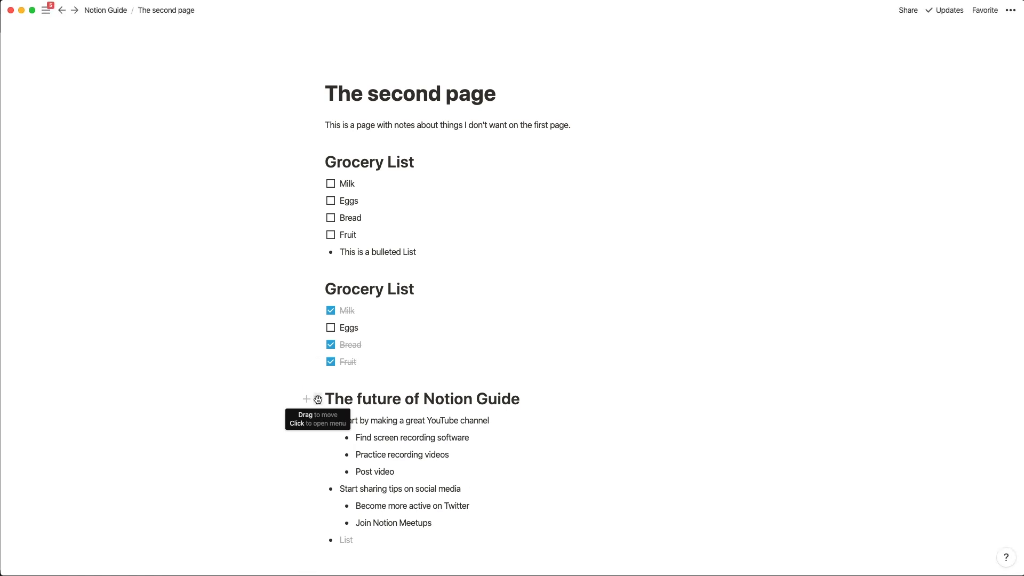
Drag the YouTube bullet group up under the Grocery List, then back under The future of Notion Guide.
left_click_drag(318, 399, 323, 273)
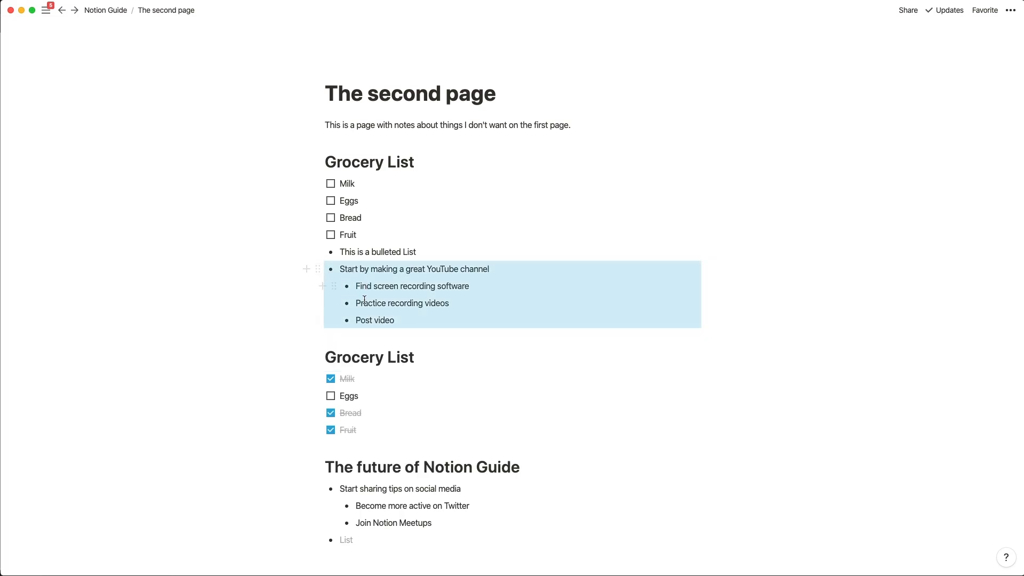
left_click_drag(320, 270, 333, 479)
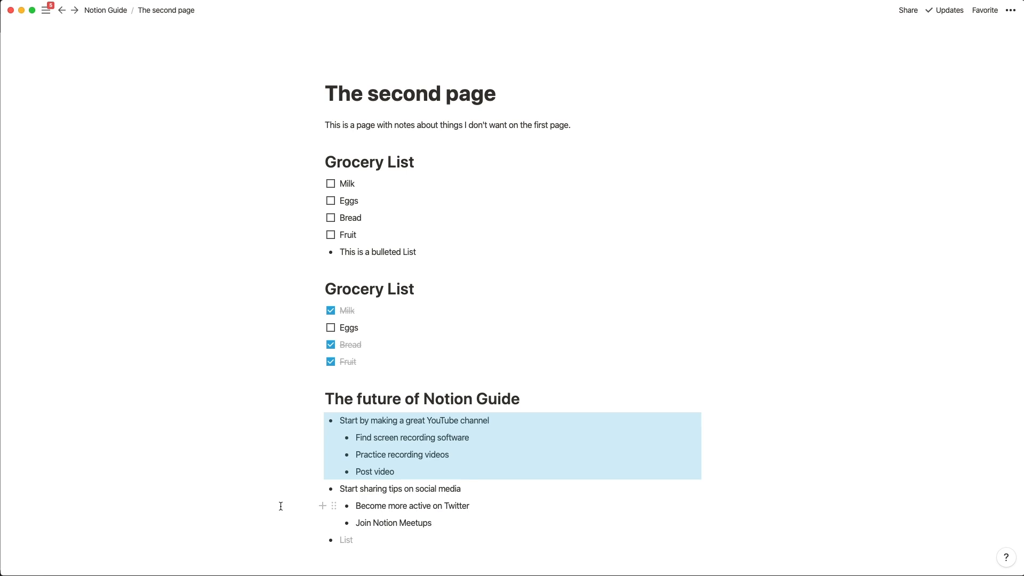
left_click(278, 487)
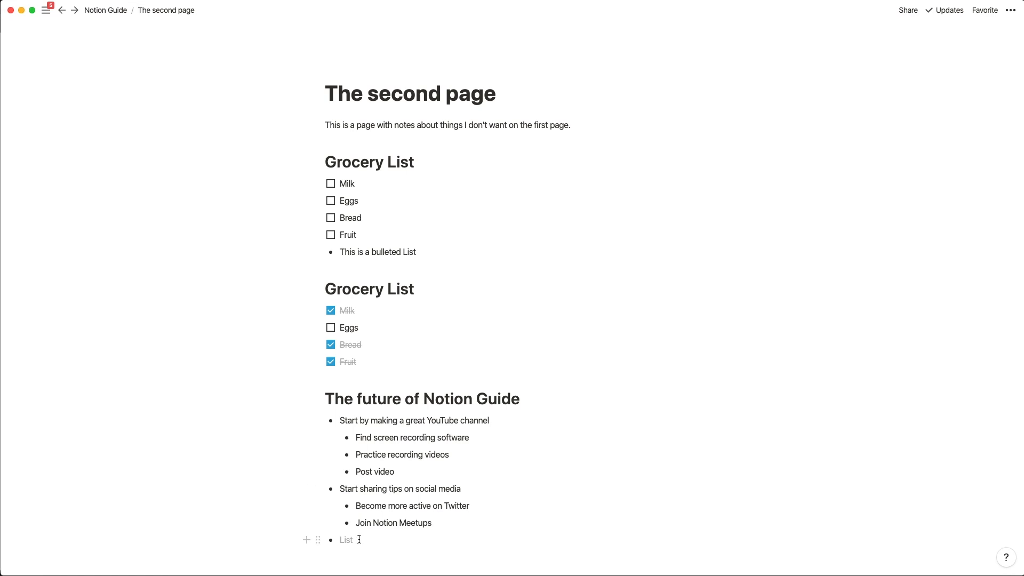